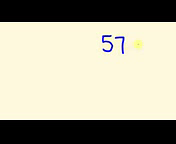
- Write a 6 after 57 so the number reads 576
{"action": "left_click_drag", "start_coordinate": [137, 44], "coordinate": [134, 54]}
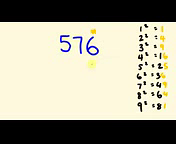
- Begin the 4/6 note beneath the last two digits of 576
{"action": "mouse_move", "coordinate": [90, 64]}
{"action": "left_mouse_down"}
{"action": "mouse_move", "coordinate": [95, 67]}
{"action": "mouse_move", "coordinate": [94, 70]}
{"action": "left_mouse_up"}
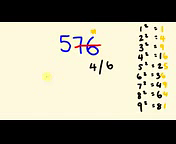
- Handwrite the working 2x3=6 and the answer 24 below 4/6
{"action": "mouse_move", "coordinate": [50, 74]}
{"action": "left_mouse_down"}
{"action": "mouse_move", "coordinate": [46, 86]}
{"action": "mouse_move", "coordinate": [57, 86]}
{"action": "left_mouse_up"}
{"action": "left_click_drag", "start_coordinate": [84, 82], "coordinate": [92, 92]}
{"action": "left_click_drag", "start_coordinate": [92, 82], "coordinate": [99, 89]}
{"action": "mouse_move", "coordinate": [97, 78]}
{"action": "left_mouse_down"}
{"action": "mouse_move", "coordinate": [99, 85]}
{"action": "mouse_move", "coordinate": [105, 83]}
{"action": "left_mouse_up"}
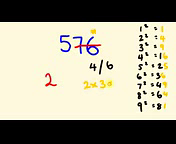
{"action": "left_click_drag", "start_coordinate": [120, 79], "coordinate": [118, 87]}
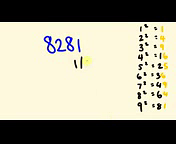
- Add a 9 beneath 8281 so the ones-digit options read 1/9
{"action": "mouse_move", "coordinate": [84, 58]}
{"action": "left_mouse_down"}
{"action": "mouse_move", "coordinate": [86, 66]}
{"action": "mouse_move", "coordinate": [89, 69]}
{"action": "left_mouse_up"}
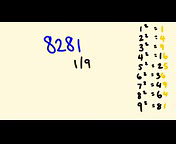